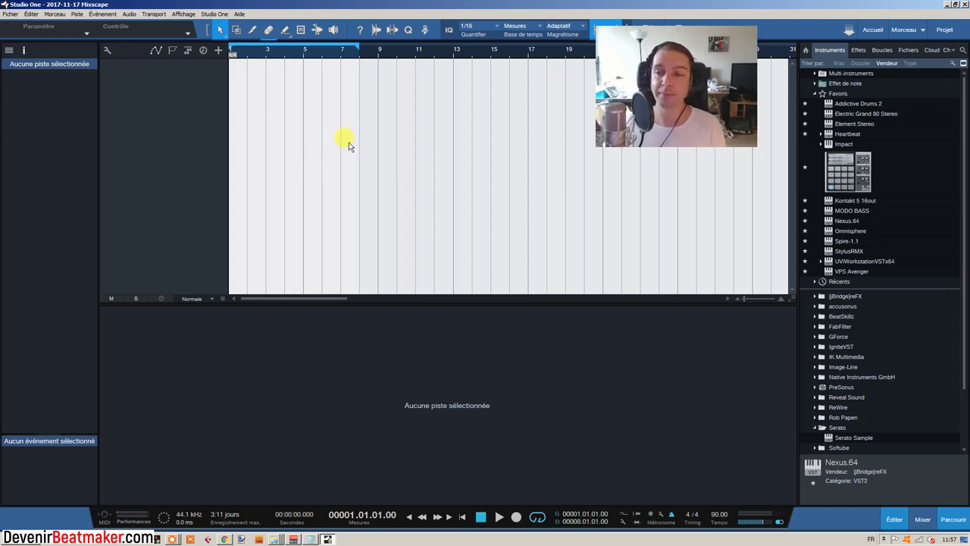
Step: Load Nexus.64 as a new instrument track and turn the spread knob in its Amp Modifier section
{"action": "left_click_drag", "start_coordinate": [842, 220], "coordinate": [182, 103]}
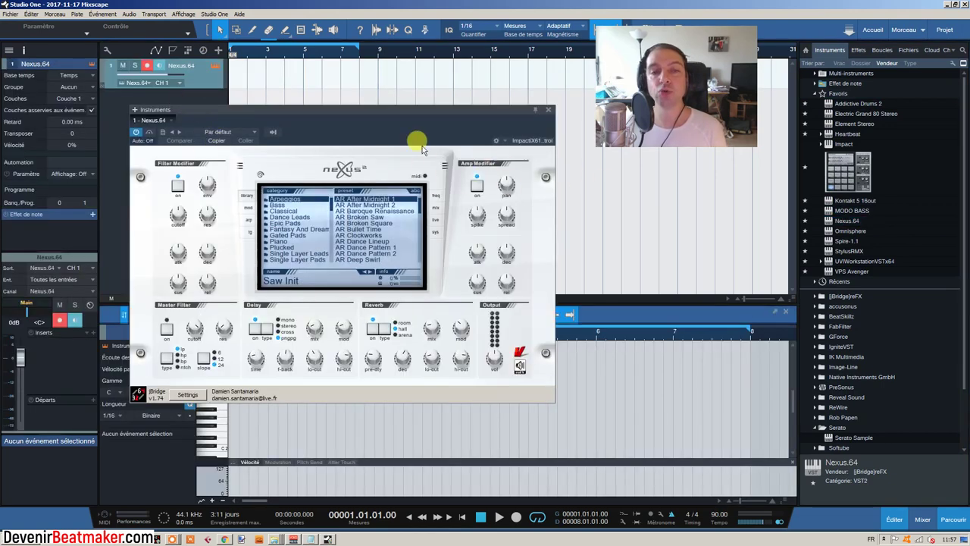
{"action": "left_click_drag", "start_coordinate": [376, 118], "coordinate": [383, 111]}
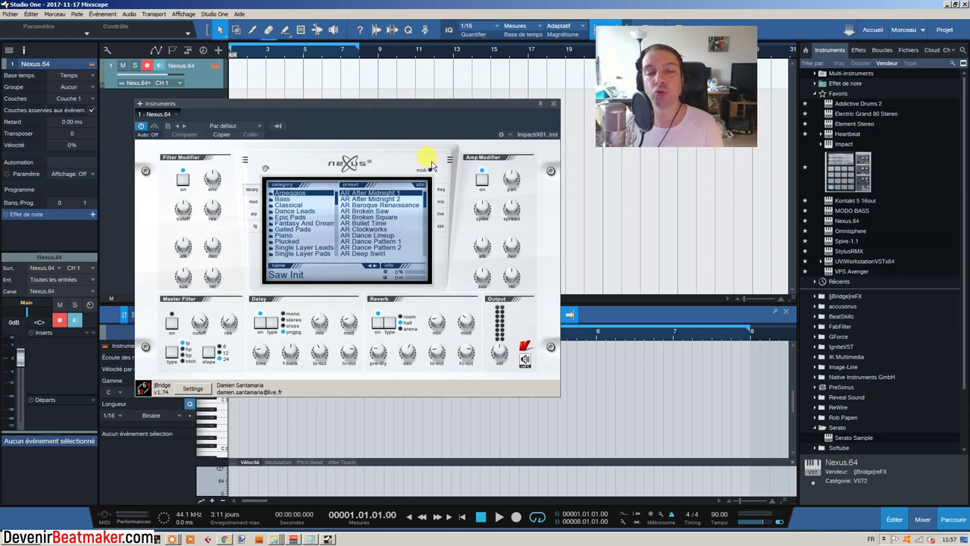
{"action": "left_click", "coordinate": [488, 218]}
{"action": "left_click_drag", "start_coordinate": [512, 210], "coordinate": [513, 183]}
{"action": "left_click", "coordinate": [553, 103]}
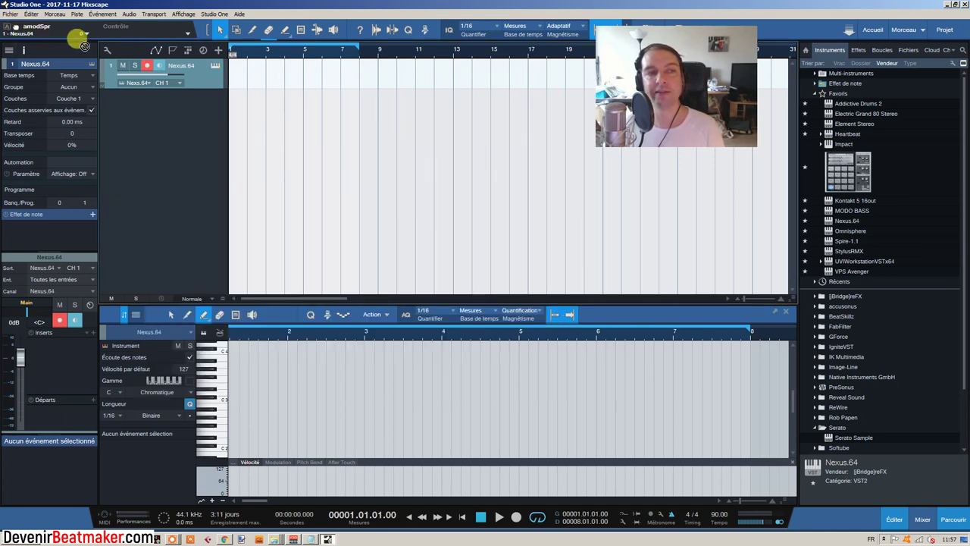
Step: Create an automation track for the amodSpr parameter below the Nexus.64 track, and delete that automation track
{"action": "left_click", "coordinate": [186, 116]}
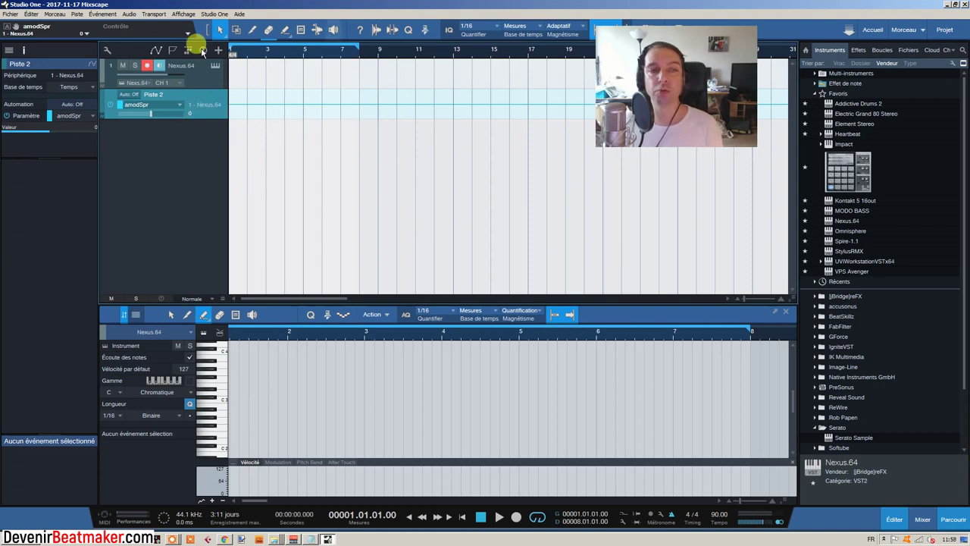
{"action": "right_click", "coordinate": [213, 94]}
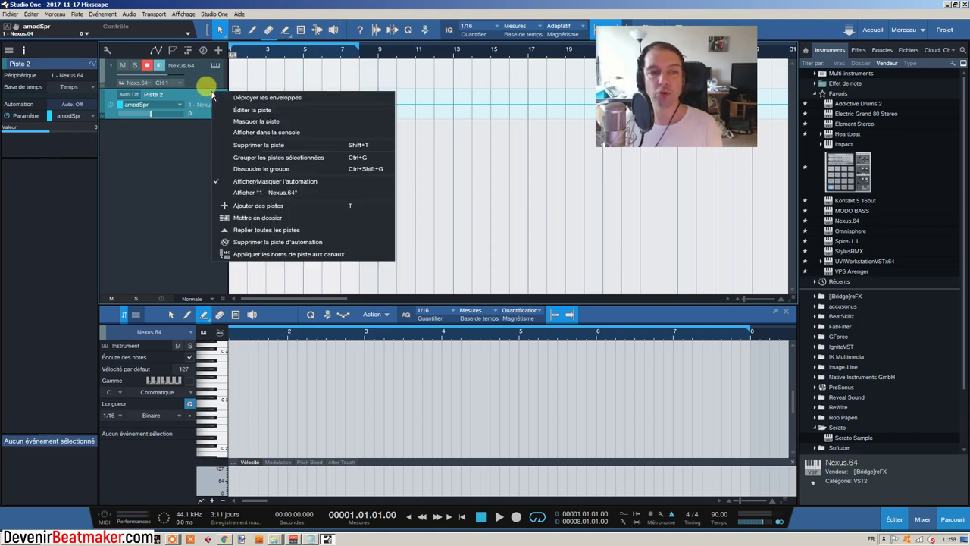
{"action": "left_click", "coordinate": [255, 145]}
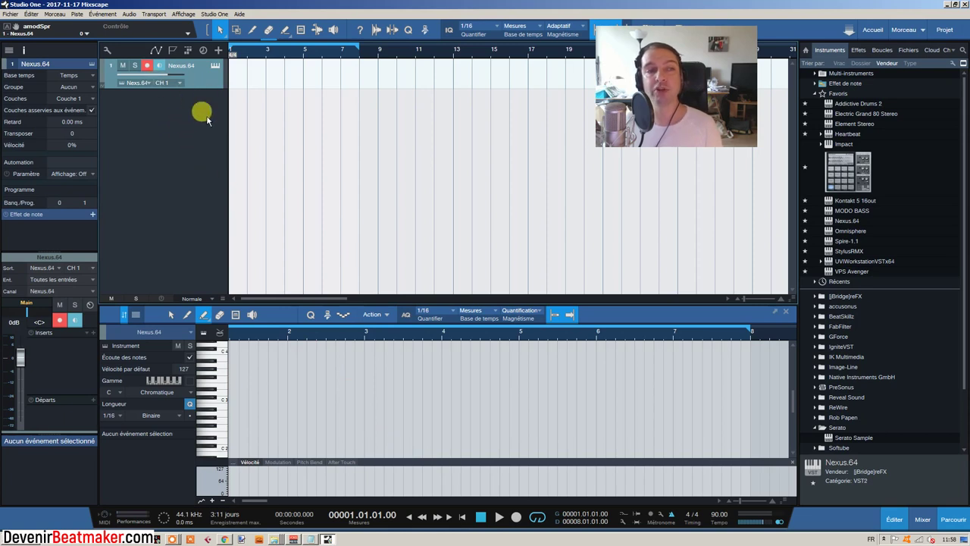
Step: Reopen Nexus.64 to adjust its spread knob, and add amodSpr as an automation lane in the note editor
{"action": "left_click", "coordinate": [214, 65]}
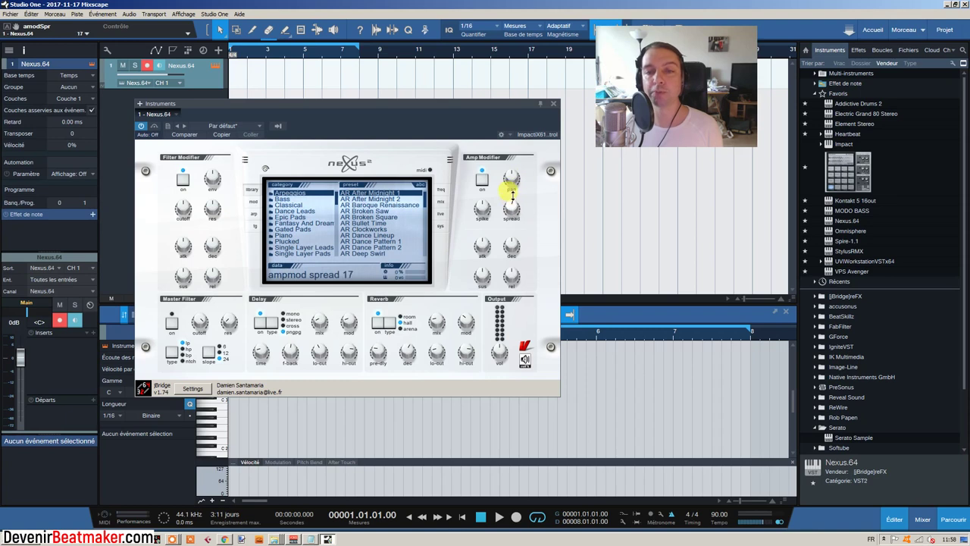
{"action": "left_click", "coordinate": [553, 103]}
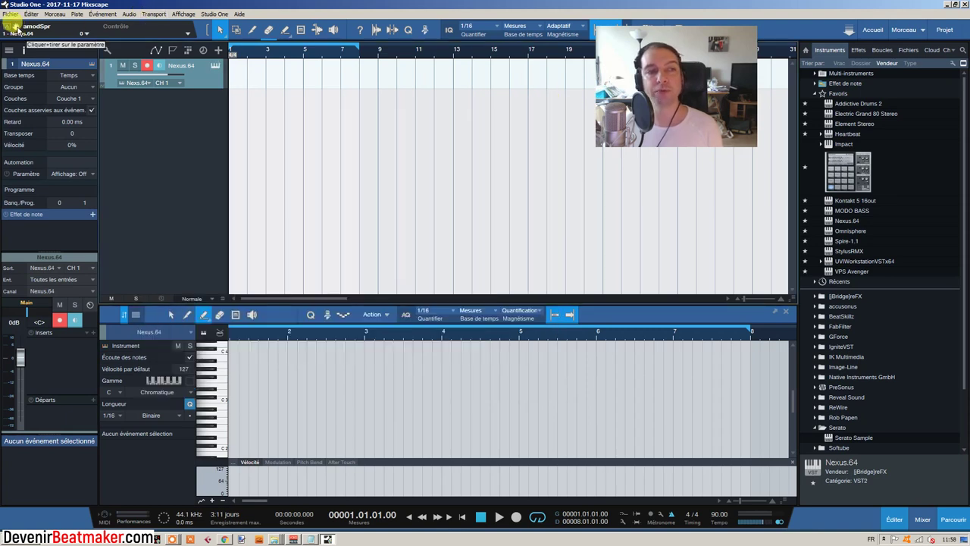
{"action": "left_click_drag", "start_coordinate": [15, 27], "coordinate": [368, 460]}
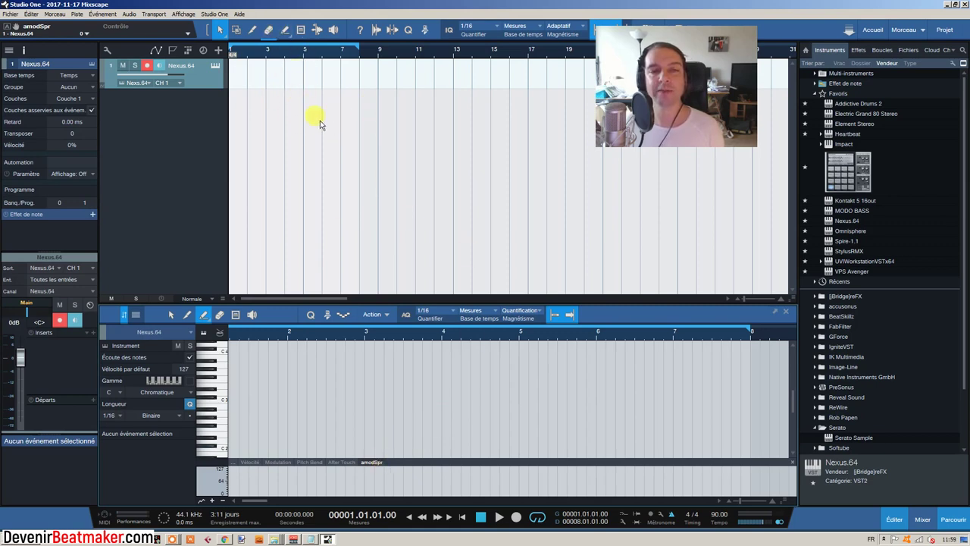
Step: Create an instrument part from bar 1 to bar 8 on the Nexus.64 track and draw six short notes in it
{"action": "double_click", "coordinate": [280, 70]}
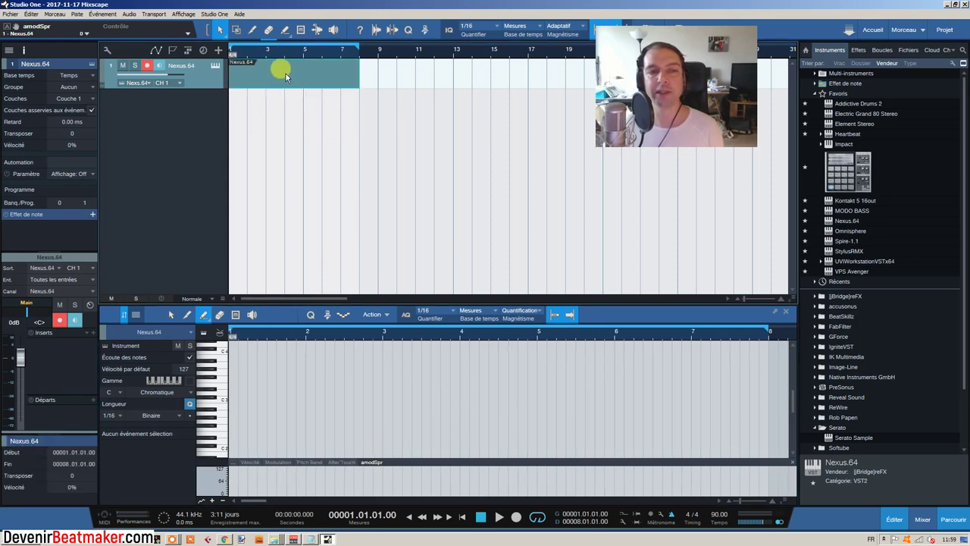
{"action": "left_click", "coordinate": [286, 74]}
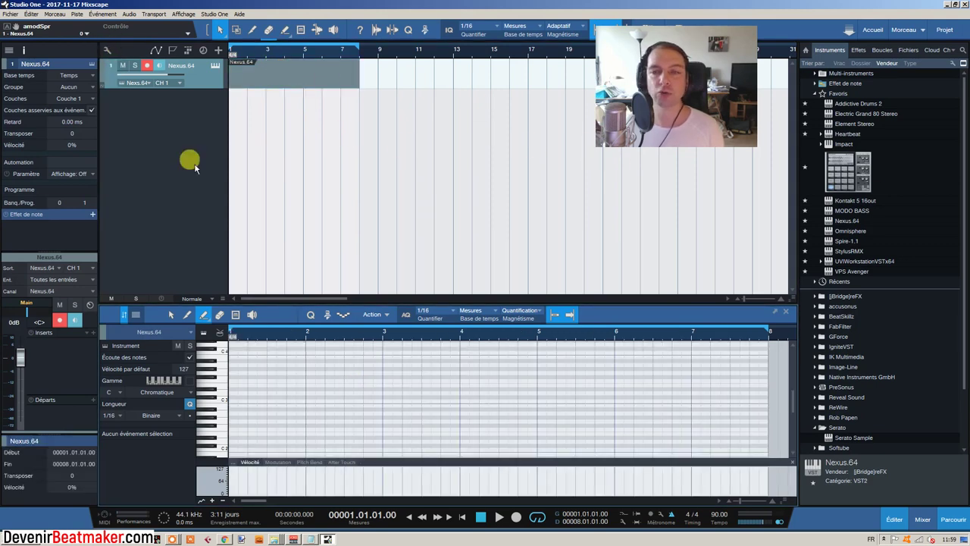
{"action": "left_click", "coordinate": [240, 409]}
{"action": "left_click", "coordinate": [331, 369]}
{"action": "left_click", "coordinate": [385, 410]}
{"action": "left_click", "coordinate": [447, 429]}
{"action": "left_click", "coordinate": [520, 388]}
{"action": "left_click", "coordinate": [553, 365]}
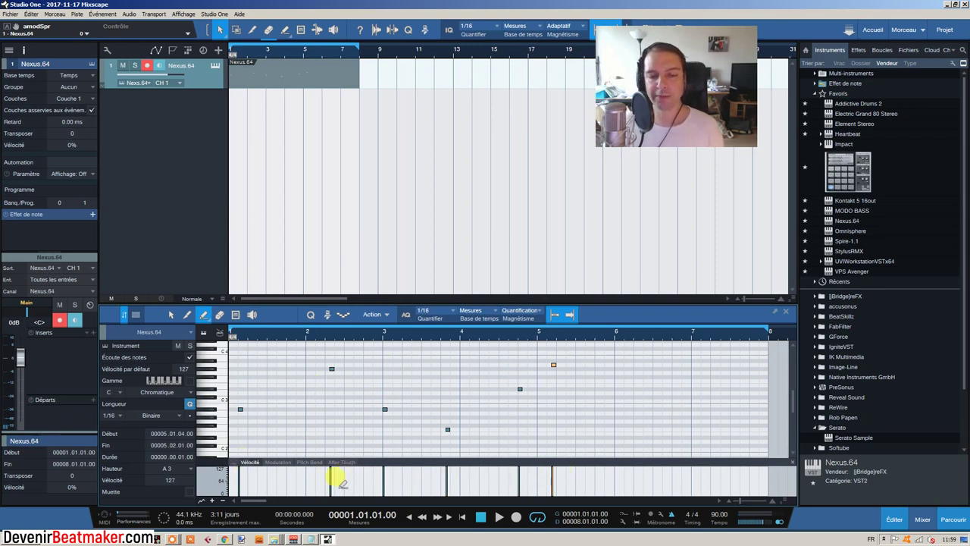
Step: Look through the Modulation, Pitch Bend and After Touch lanes of the part, and return to the velocity lane
{"action": "left_click", "coordinate": [273, 462]}
{"action": "left_click", "coordinate": [307, 462]}
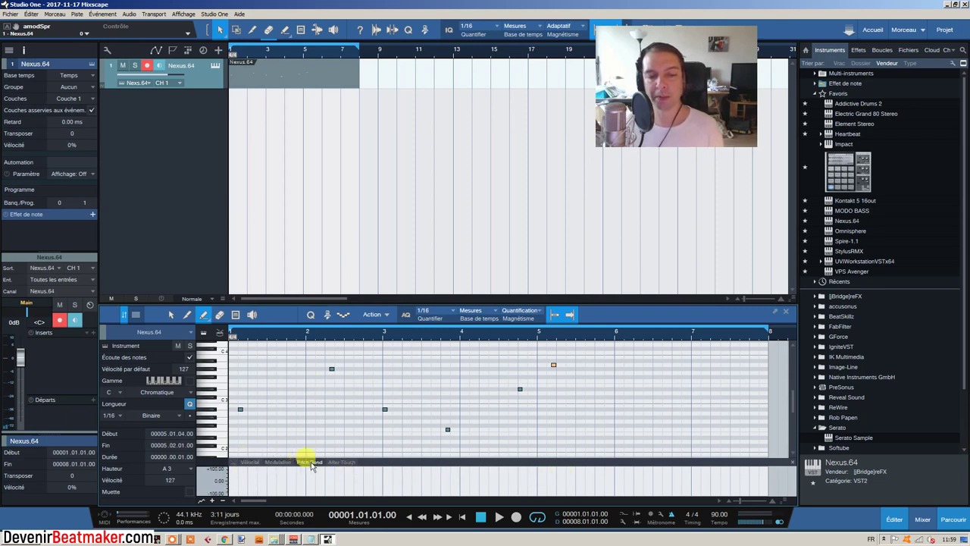
{"action": "left_click", "coordinate": [341, 462]}
{"action": "left_click", "coordinate": [277, 462]}
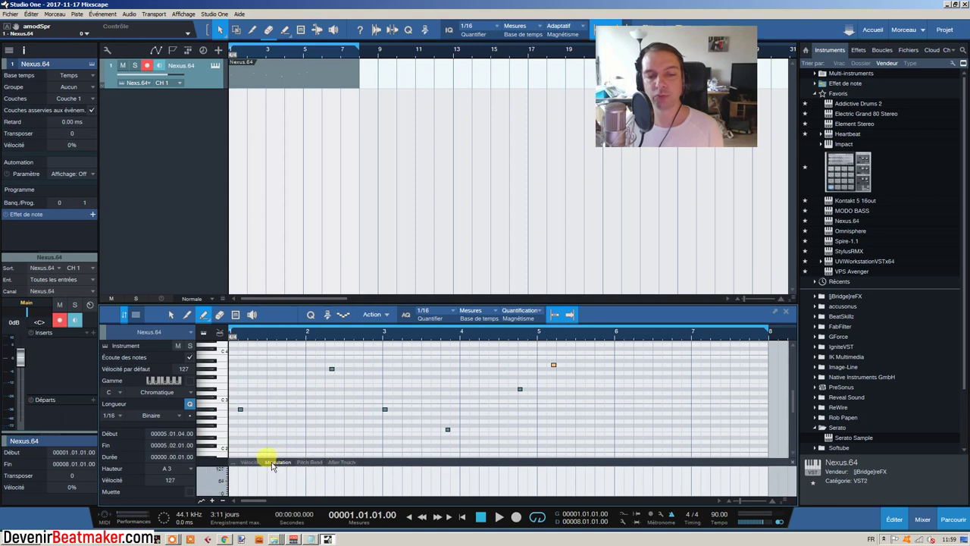
{"action": "left_click", "coordinate": [249, 462]}
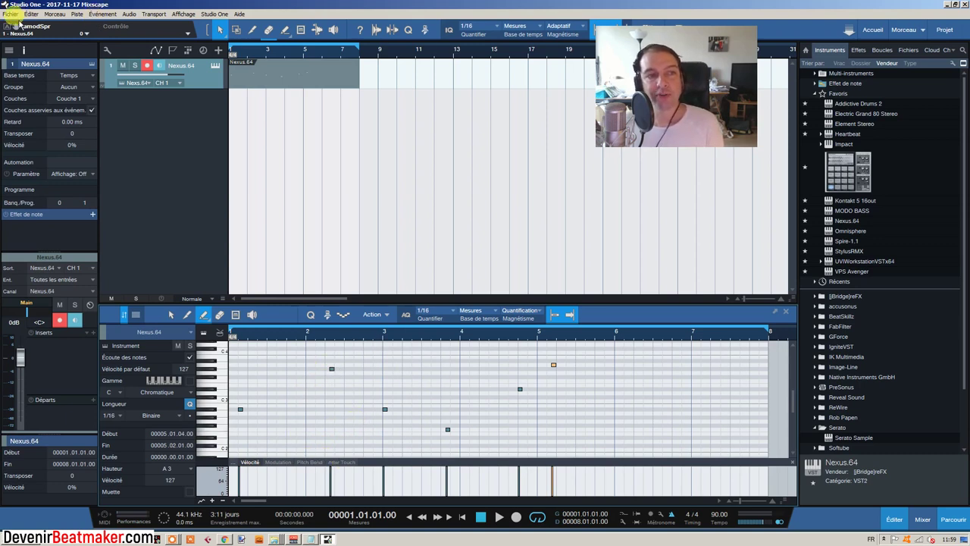
Step: Add amodSpr as an automation lane of the part and draw straight-line automation segments in it between bars 2 and 5
{"action": "left_click_drag", "start_coordinate": [9, 27], "coordinate": [405, 480]}
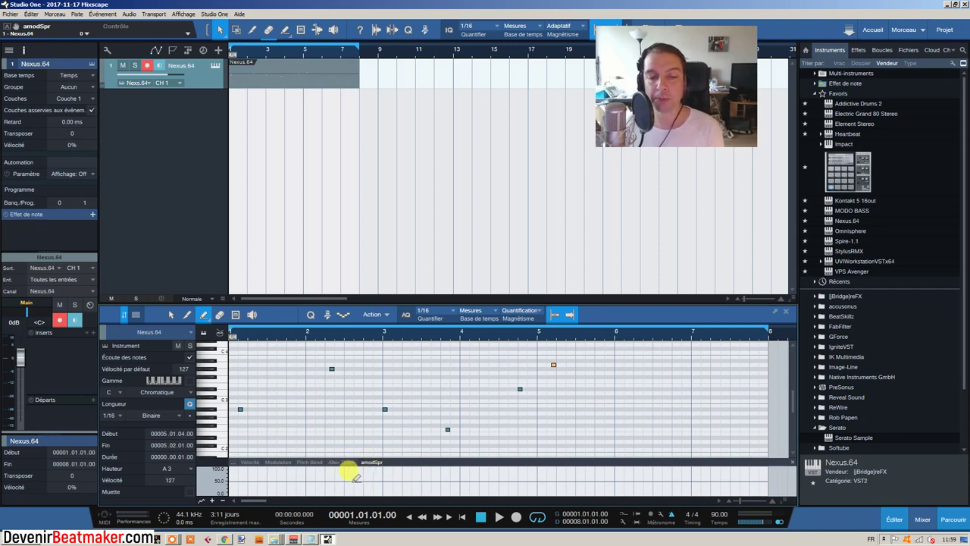
{"action": "mouse_move", "coordinate": [353, 481]}
{"action": "left_mouse_down"}
{"action": "mouse_move", "coordinate": [384, 470]}
{"action": "mouse_move", "coordinate": [392, 492]}
{"action": "mouse_move", "coordinate": [447, 482]}
{"action": "mouse_move", "coordinate": [487, 506]}
{"action": "left_mouse_up"}
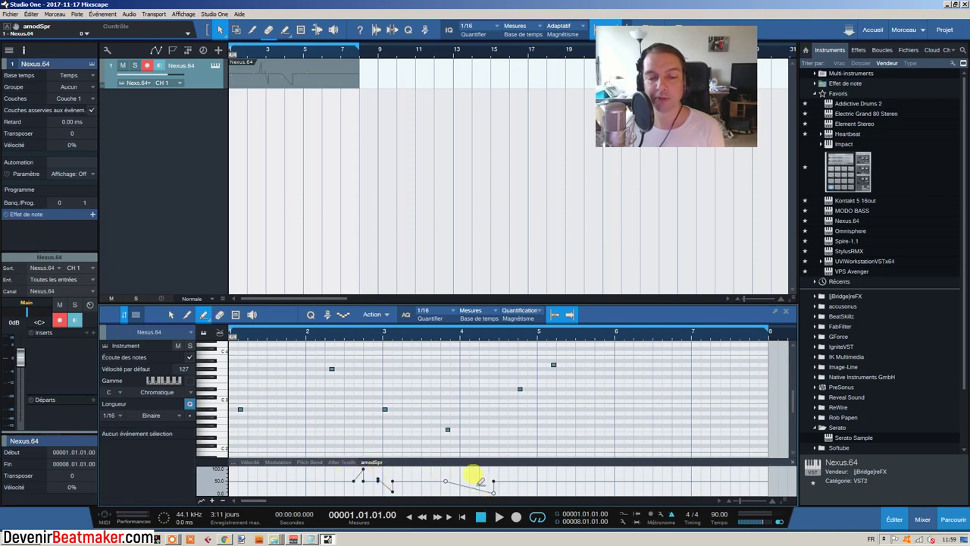
Step: Switch the paint shape to Parabole and draw a rising amodSpr curve at bar 2 and a falling one at bar 5
{"action": "left_click", "coordinate": [204, 315]}
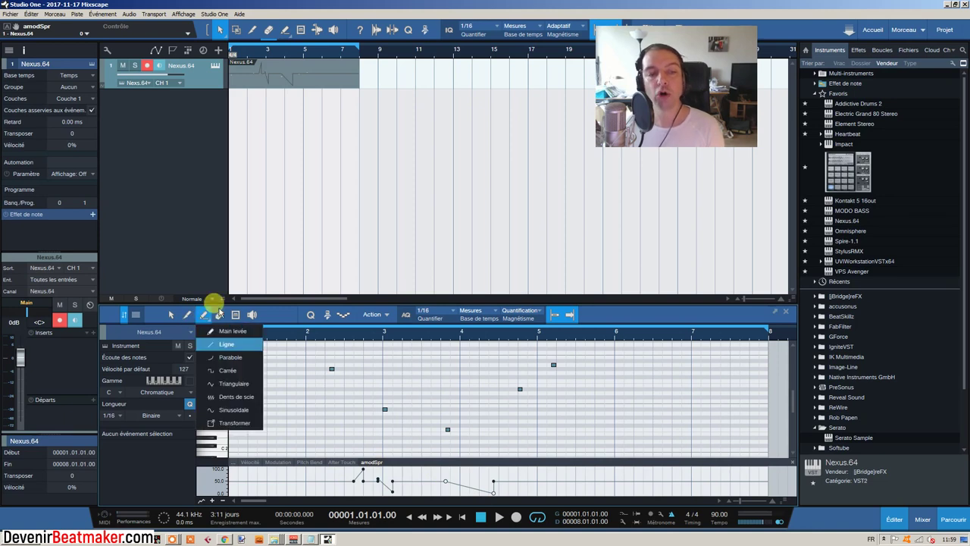
{"action": "left_click", "coordinate": [232, 354]}
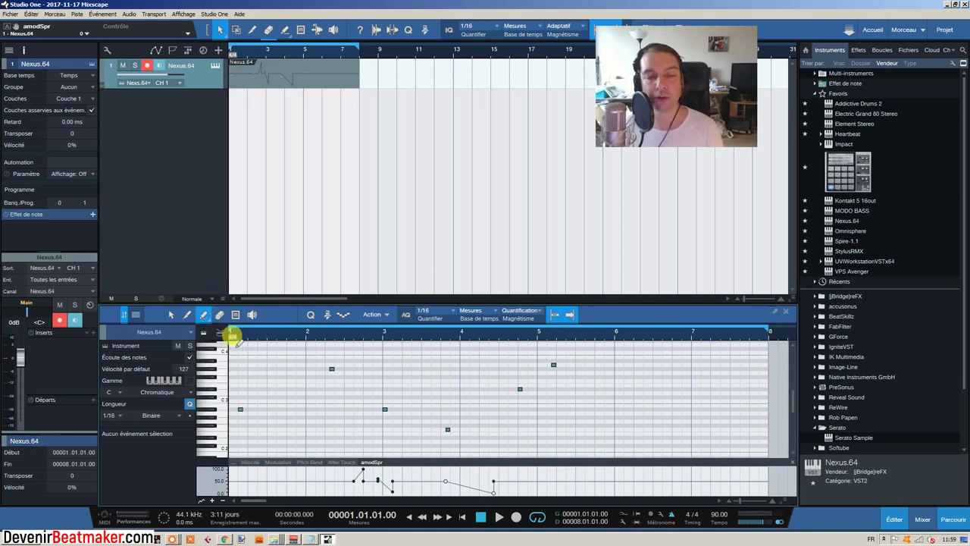
{"action": "mouse_move", "coordinate": [311, 478]}
{"action": "left_mouse_down"}
{"action": "mouse_move", "coordinate": [322, 461]}
{"action": "mouse_move", "coordinate": [325, 468]}
{"action": "left_mouse_up"}
{"action": "left_click_drag", "start_coordinate": [532, 479], "coordinate": [570, 489]}
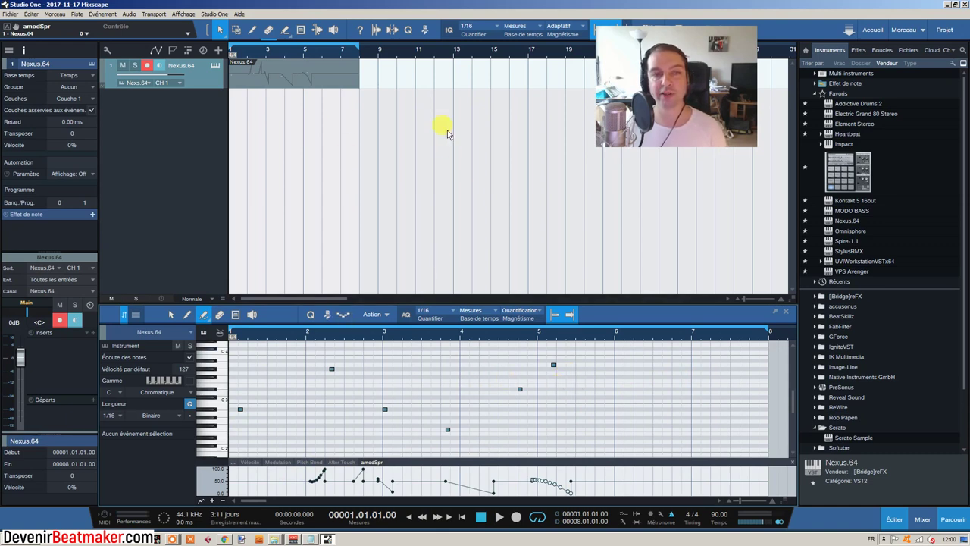
Step: Delete the Nexus.64 track together with its instrument, and load Nexus.64 again on a fresh instrument track
{"action": "right_click", "coordinate": [216, 84]}
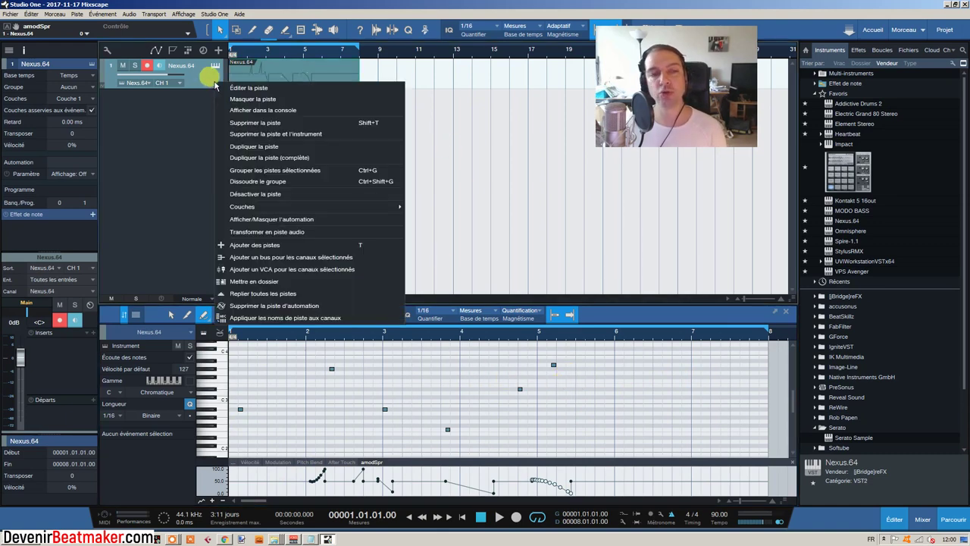
{"action": "left_click", "coordinate": [252, 133]}
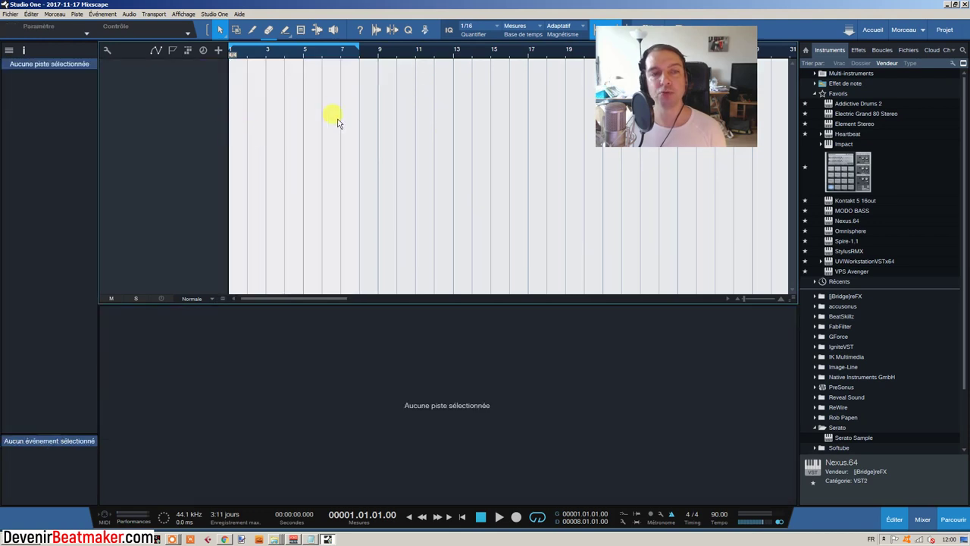
{"action": "left_click", "coordinate": [847, 220]}
{"action": "left_click_drag", "start_coordinate": [850, 223], "coordinate": [221, 99]}
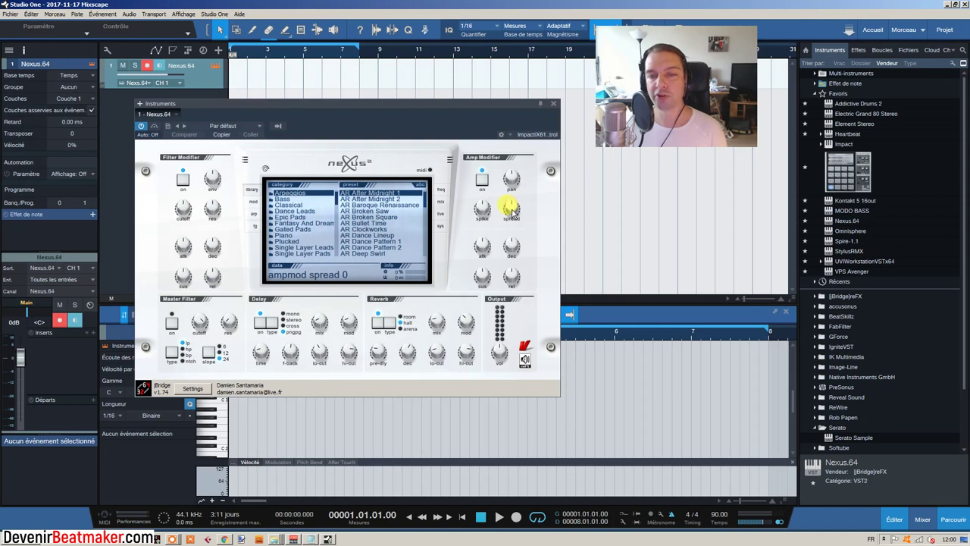
{"action": "left_click", "coordinate": [553, 106]}
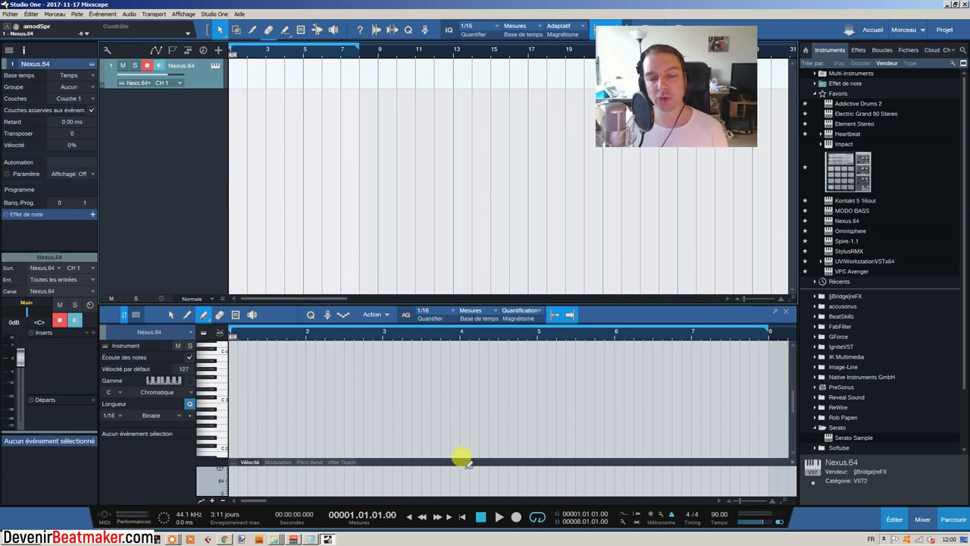
Step: Add the amodSpr parameter to the note editor's automation lanes from the Automation dialog's parameter list
{"action": "left_click", "coordinate": [228, 458]}
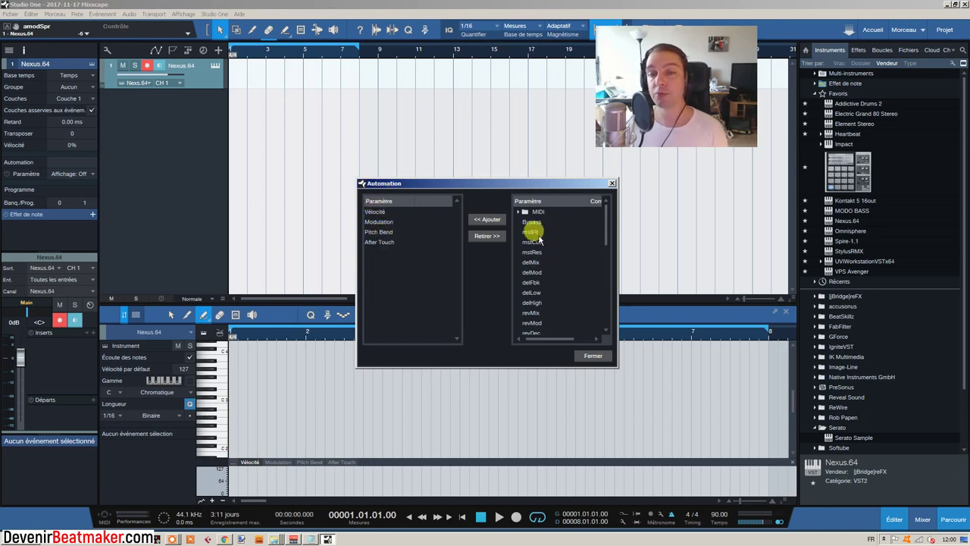
{"action": "left_click_drag", "start_coordinate": [605, 209], "coordinate": [612, 262]}
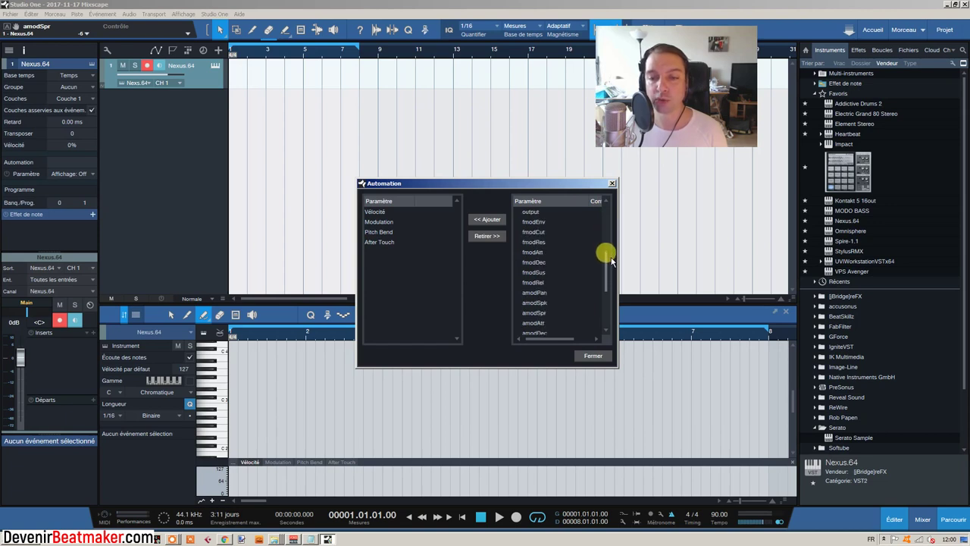
{"action": "scroll", "coordinate": [575, 261], "scroll_direction": "down", "scroll_amount": 1}
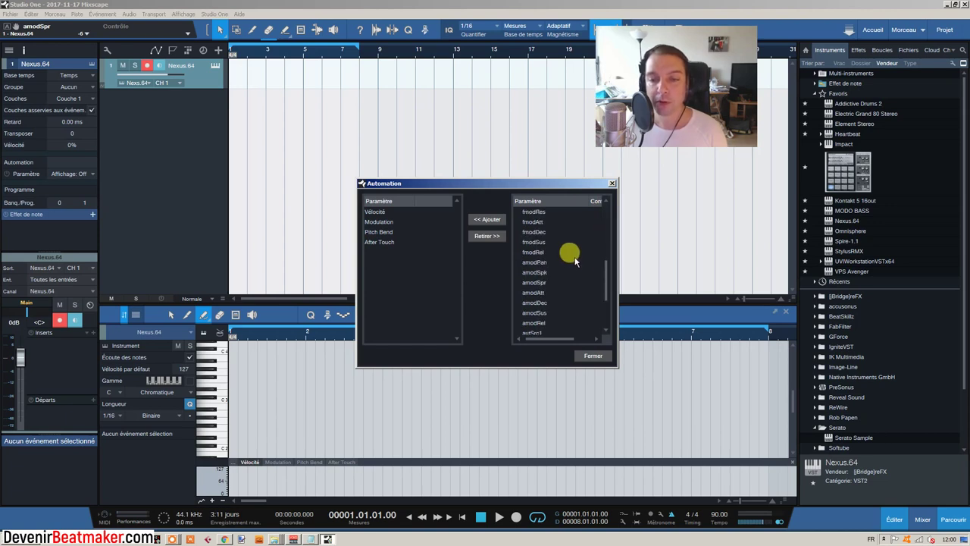
{"action": "left_click", "coordinate": [534, 281]}
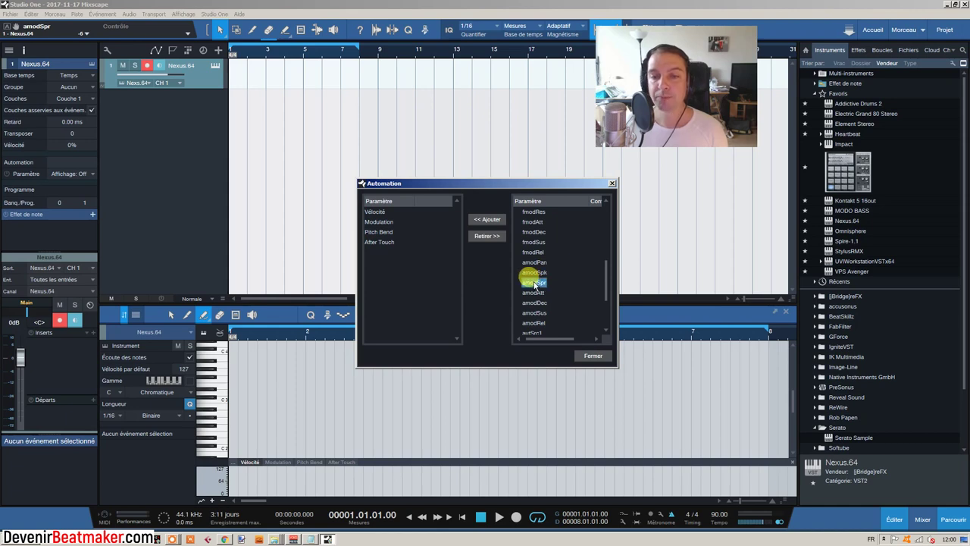
{"action": "left_click", "coordinate": [487, 219]}
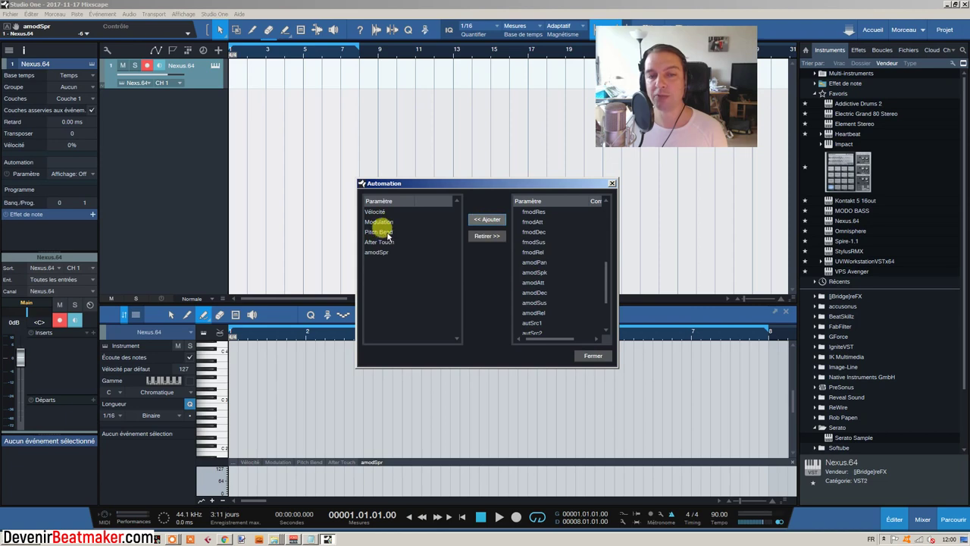
{"action": "left_click", "coordinate": [593, 356]}
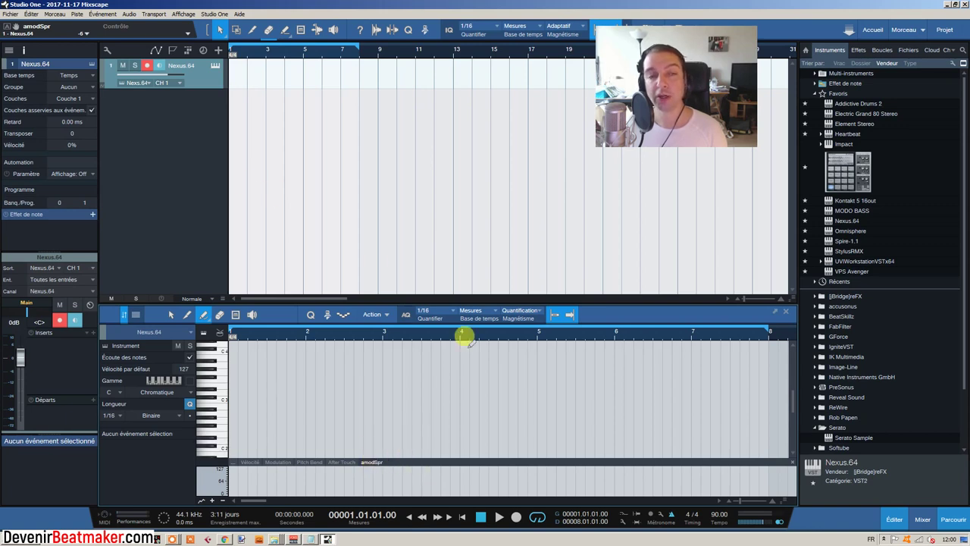
Step: Create an instrument part from bar 1 to bar 8 on the new Nexus.64 track and draw five short notes in it
{"action": "double_click", "coordinate": [269, 76]}
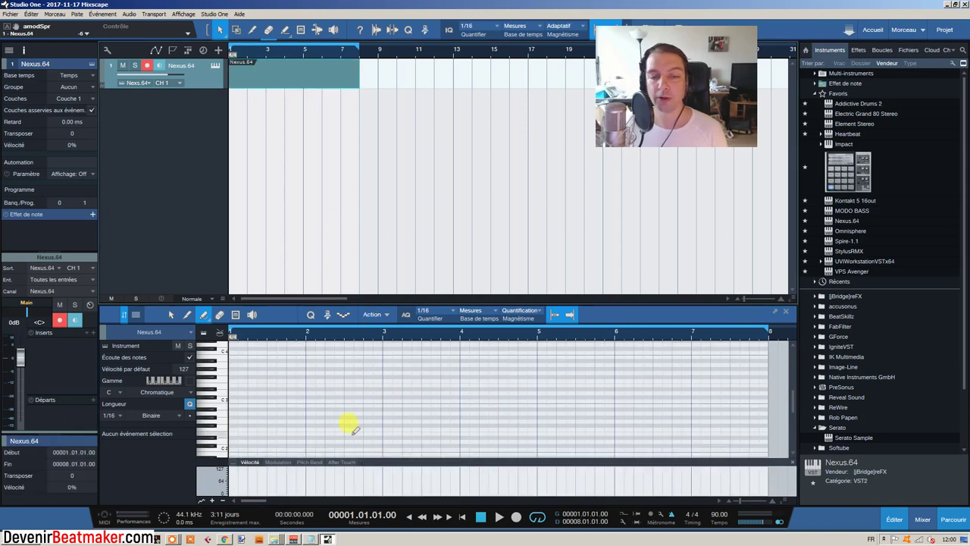
{"action": "left_click", "coordinate": [274, 396]}
{"action": "left_click", "coordinate": [351, 369]}
{"action": "left_click", "coordinate": [408, 393]}
{"action": "left_click", "coordinate": [453, 420]}
{"action": "left_click", "coordinate": [534, 413]}
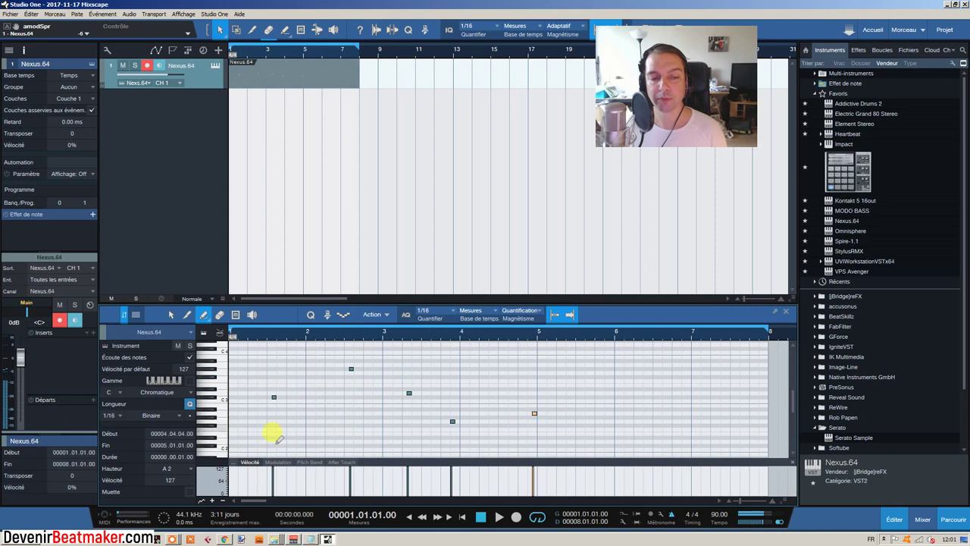
Step: Add amodSpr to the part's automation lanes through the Automation dialog, and draw five parabolic curves in it between bars 2 and 6
{"action": "left_click", "coordinate": [229, 463]}
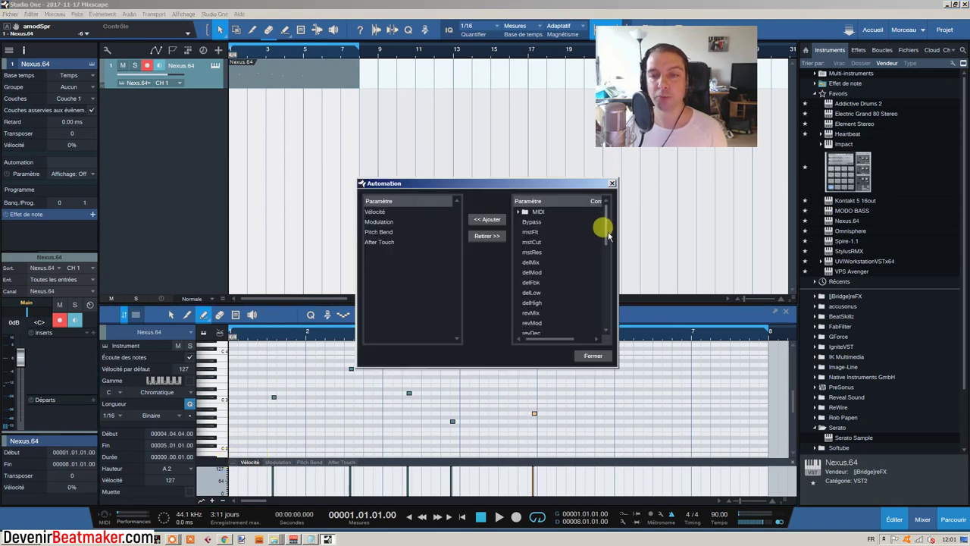
{"action": "left_click_drag", "start_coordinate": [603, 222], "coordinate": [603, 288]}
{"action": "left_click", "coordinate": [534, 292]}
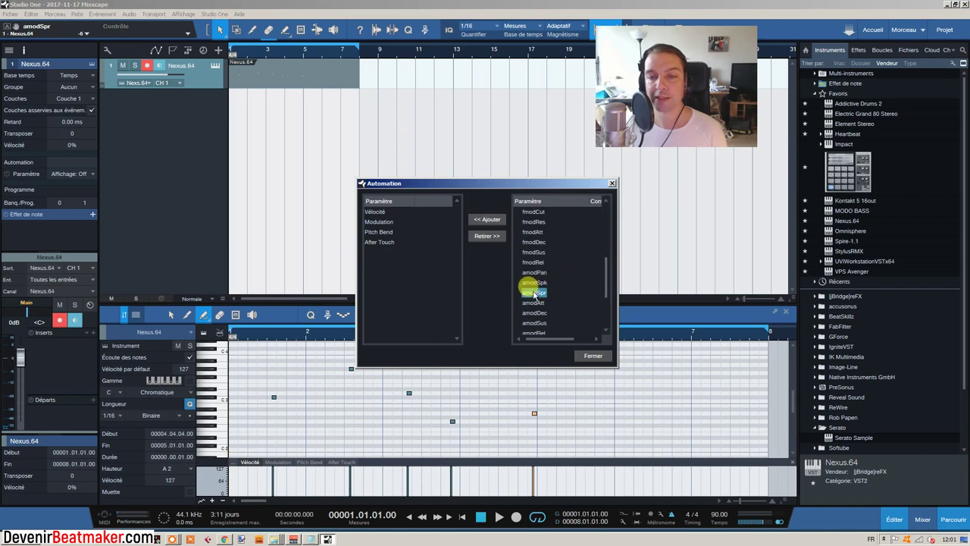
{"action": "left_click", "coordinate": [489, 221]}
{"action": "left_click", "coordinate": [585, 354]}
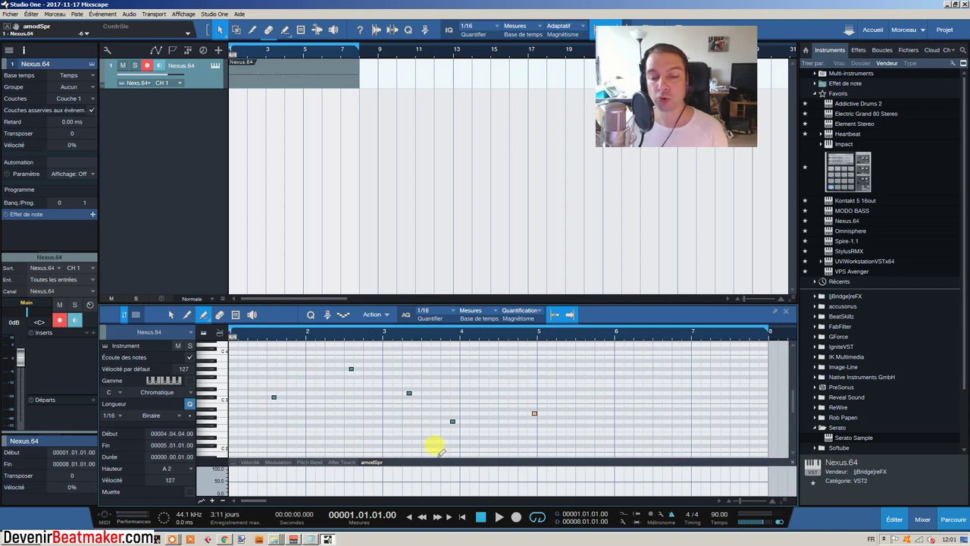
{"action": "mouse_move", "coordinate": [314, 479]}
{"action": "left_mouse_down"}
{"action": "mouse_move", "coordinate": [324, 469]}
{"action": "mouse_move", "coordinate": [377, 489]}
{"action": "mouse_move", "coordinate": [444, 468]}
{"action": "mouse_move", "coordinate": [560, 470]}
{"action": "left_mouse_up"}
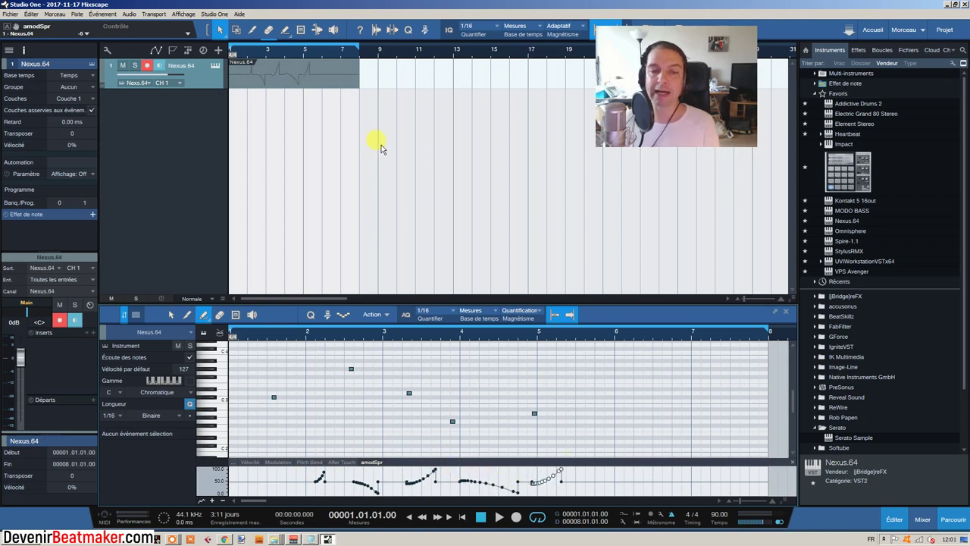